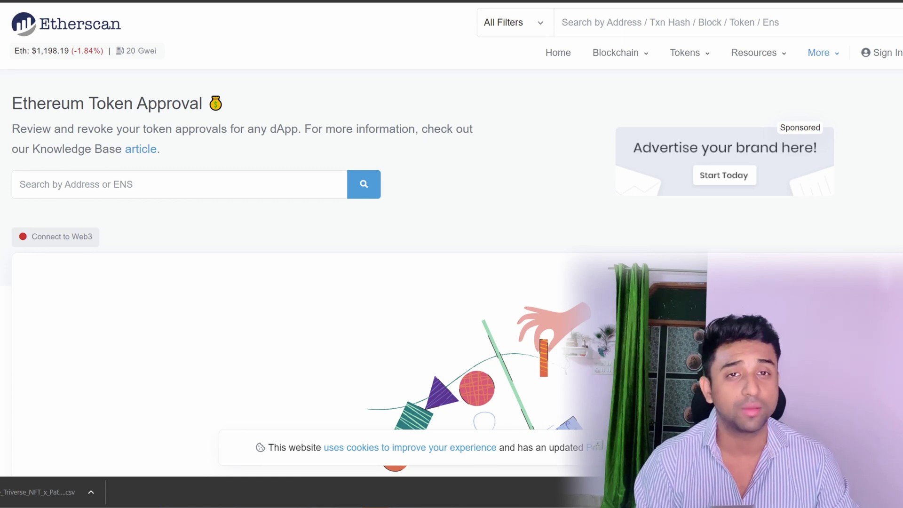
Connect MetaMask to Etherscan's approval checker and accept the beta notice to load its approvals
{"action": "left_click", "coordinate": [77, 241]}
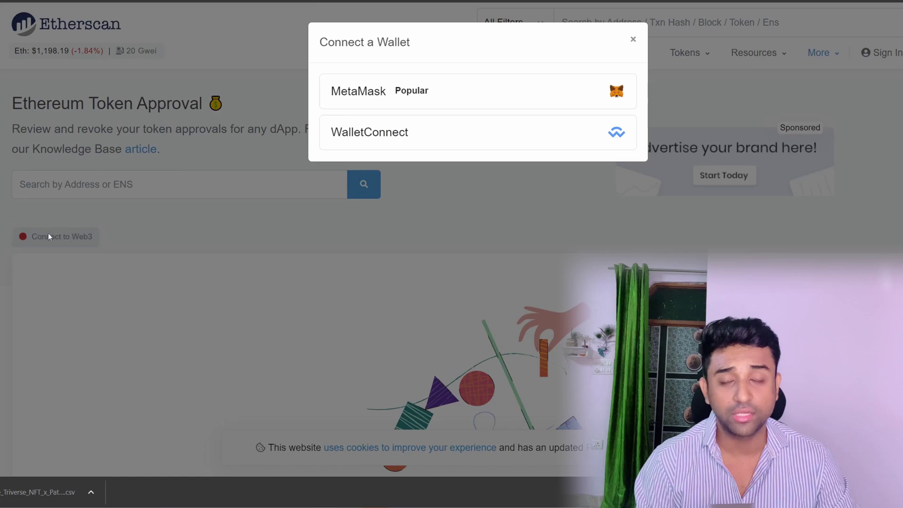
{"action": "left_click", "coordinate": [459, 94]}
{"action": "left_click", "coordinate": [551, 69]}
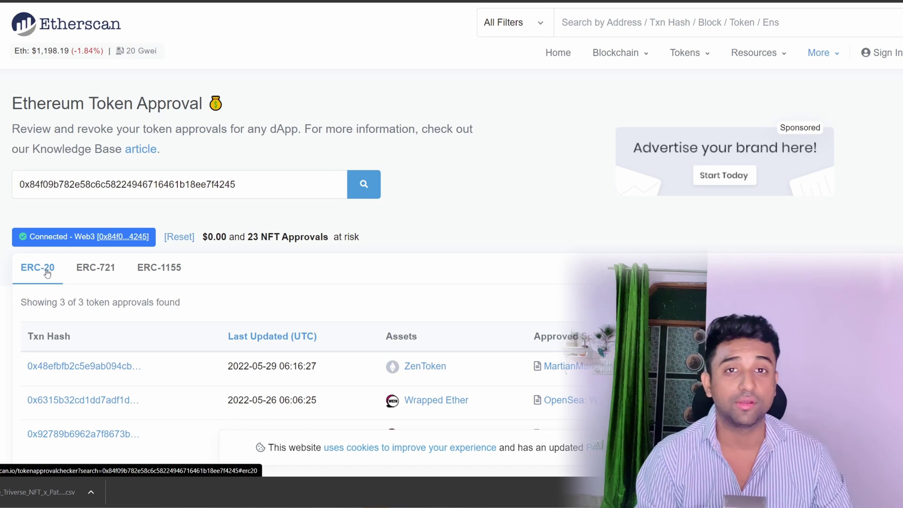
{"action": "left_click", "coordinate": [86, 274]}
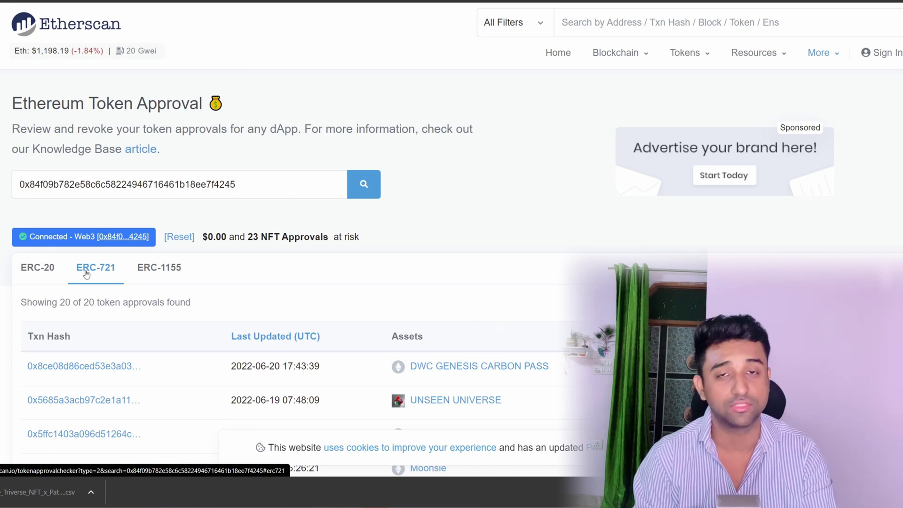
{"action": "left_click", "coordinate": [164, 267]}
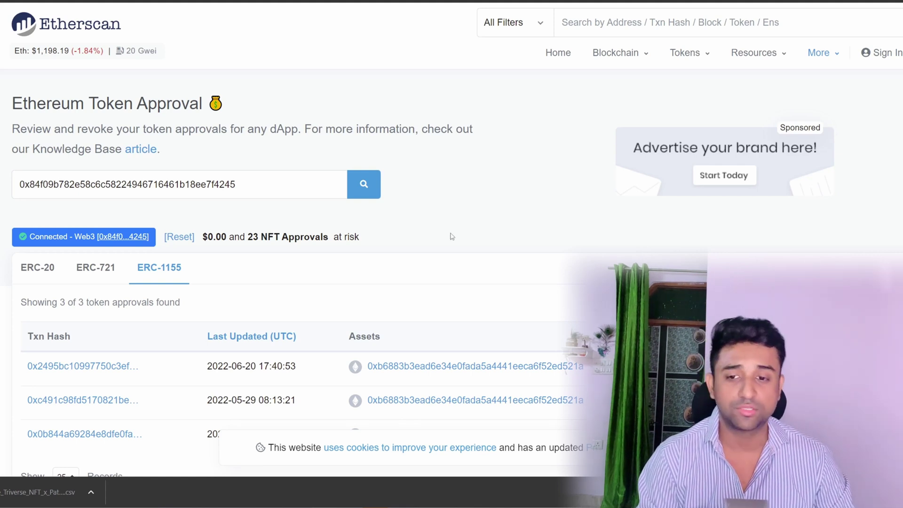
{"action": "left_click", "coordinate": [47, 268]}
{"action": "scroll", "coordinate": [452, 242], "scroll_direction": "down", "scroll_amount": 1}
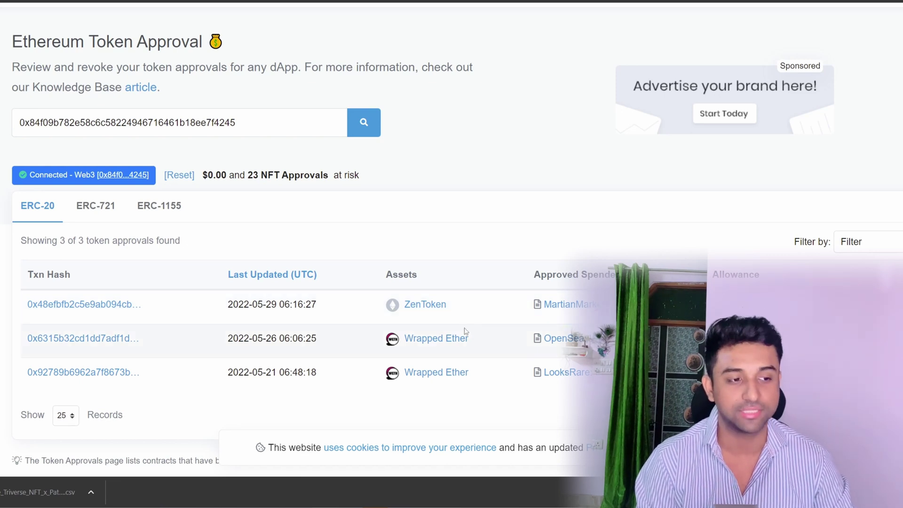
Review the ERC-721 and ERC-1155 approvals, ending on the 20 ERC-721 approvals grouped by contract
{"action": "left_click", "coordinate": [72, 214]}
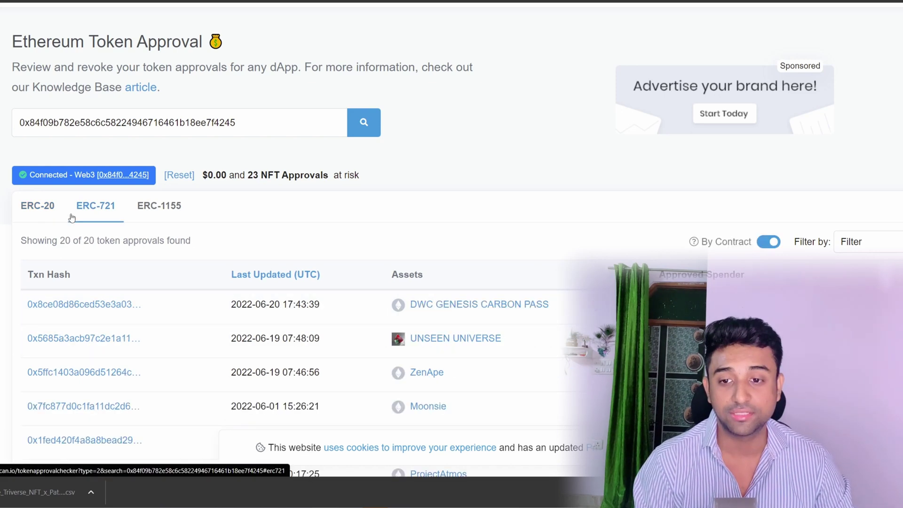
{"action": "scroll", "coordinate": [13, 277], "scroll_direction": "down", "scroll_amount": 8}
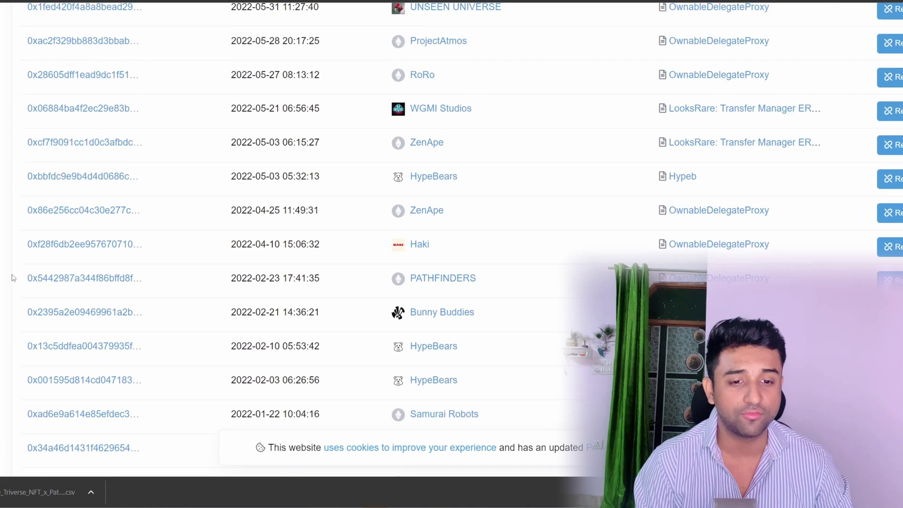
{"action": "scroll", "coordinate": [541, 240], "scroll_direction": "up", "scroll_amount": 7}
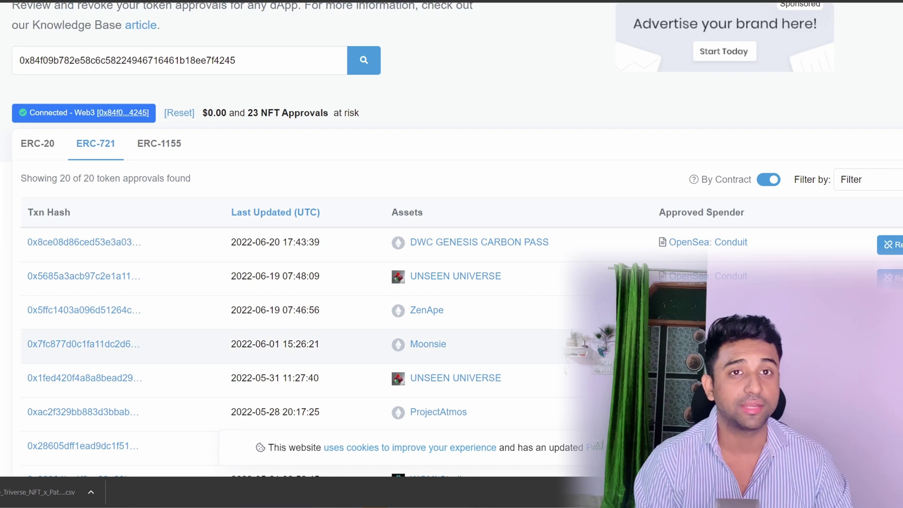
{"action": "left_click", "coordinate": [177, 146]}
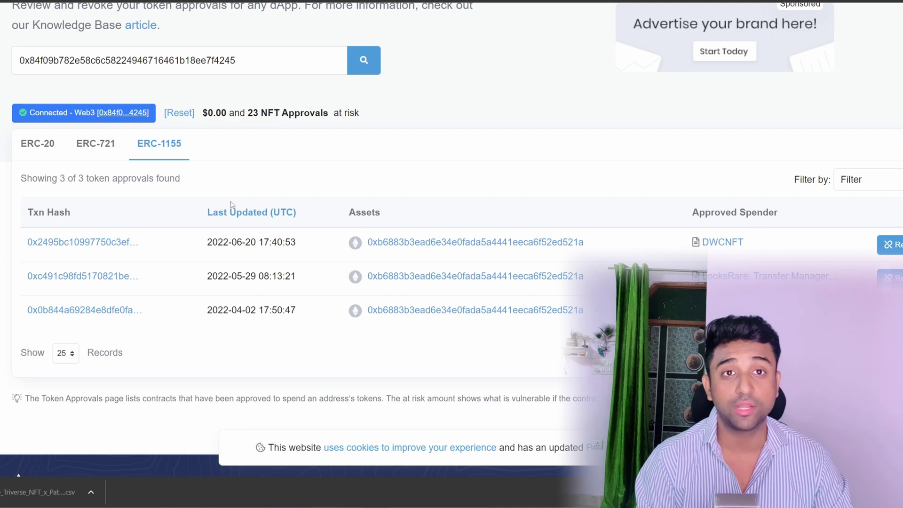
{"action": "left_click", "coordinate": [107, 147]}
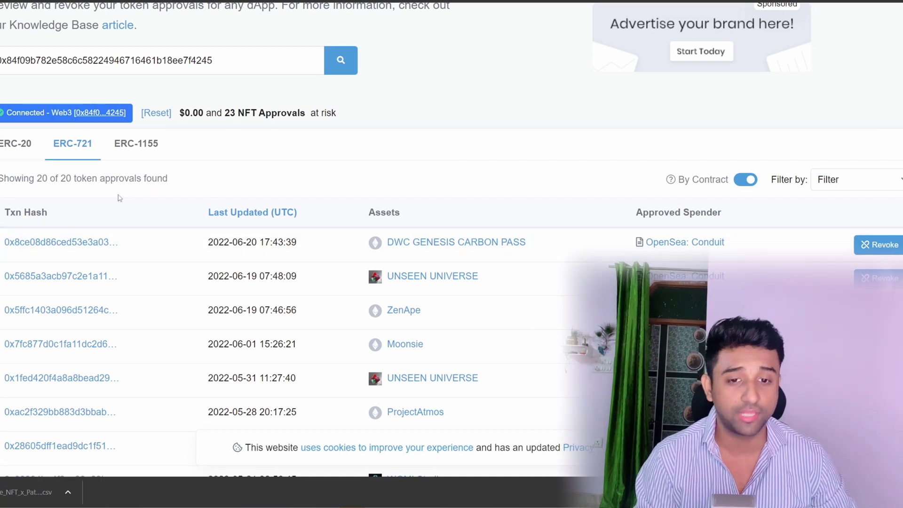
{"action": "left_click", "coordinate": [753, 181]}
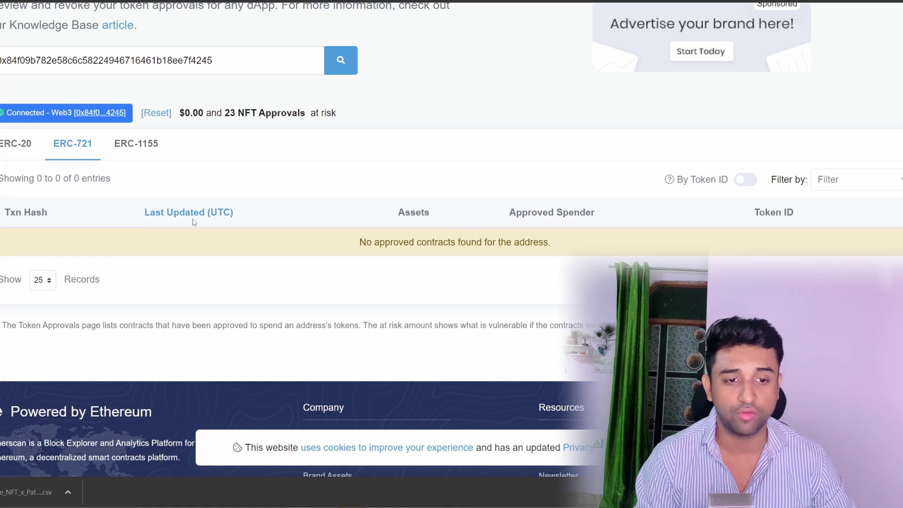
{"action": "left_click", "coordinate": [750, 181]}
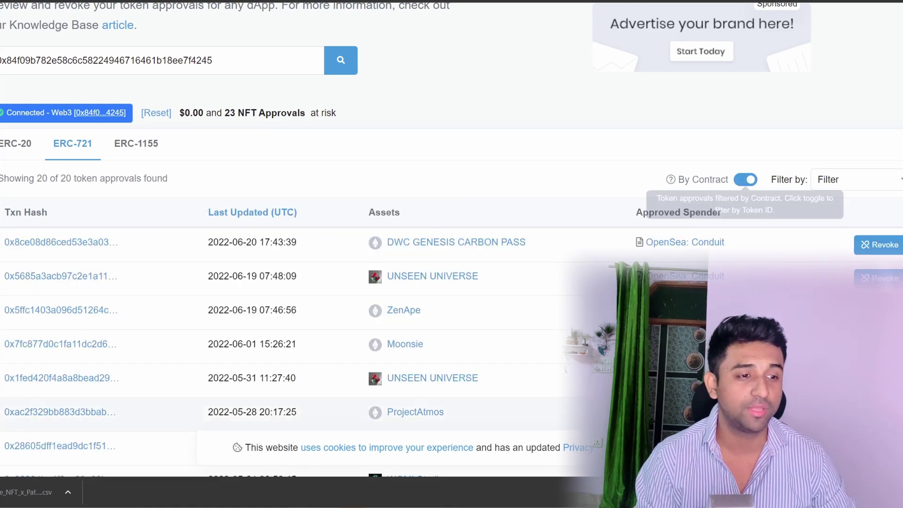
Try revoking the DWC GENESIS CARBON PASS approval, reject it in MetaMask, and close the dialog
{"action": "left_click", "coordinate": [879, 245]}
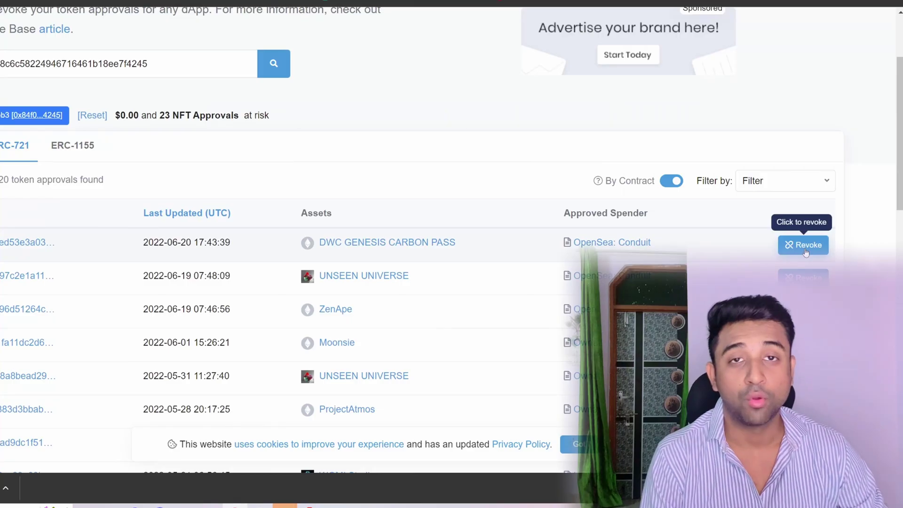
{"action": "left_click", "coordinate": [880, 245]}
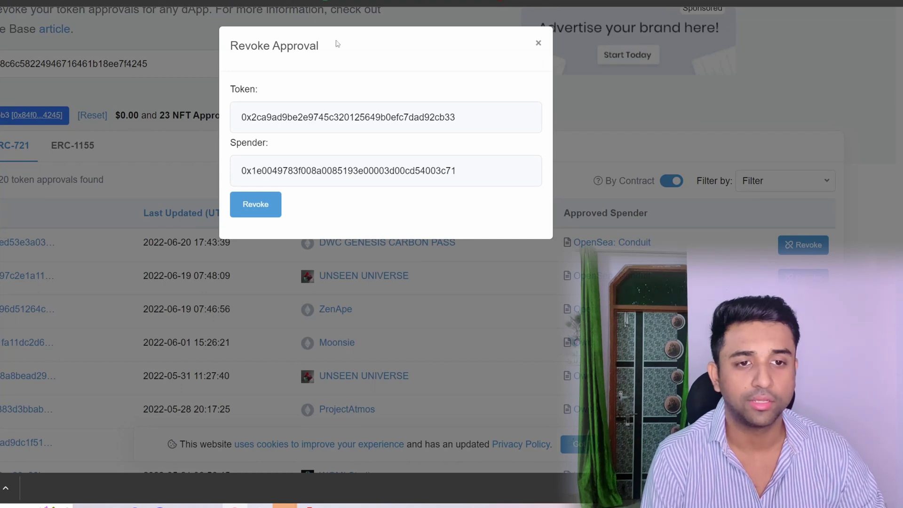
{"action": "left_click", "coordinate": [263, 204]}
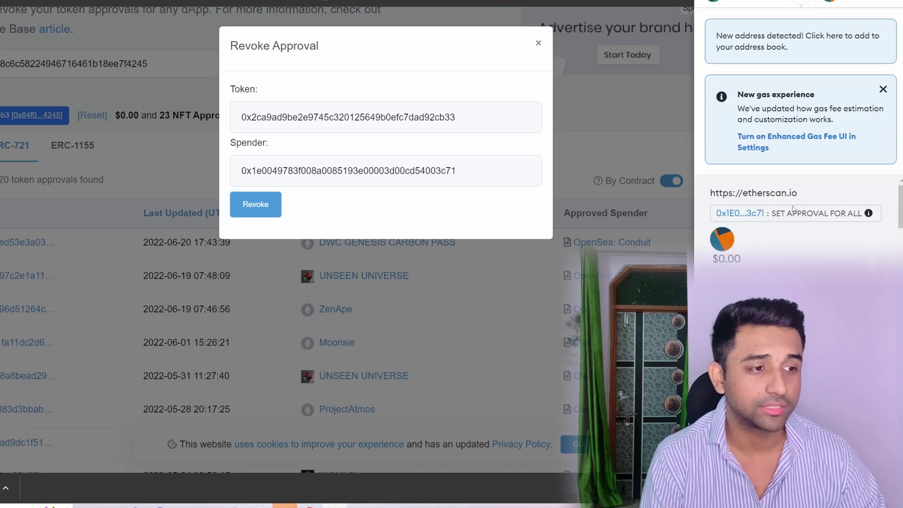
{"action": "scroll", "coordinate": [798, 210], "scroll_direction": "down", "scroll_amount": 5}
{"action": "scroll", "coordinate": [874, 253], "scroll_direction": "up", "scroll_amount": 2}
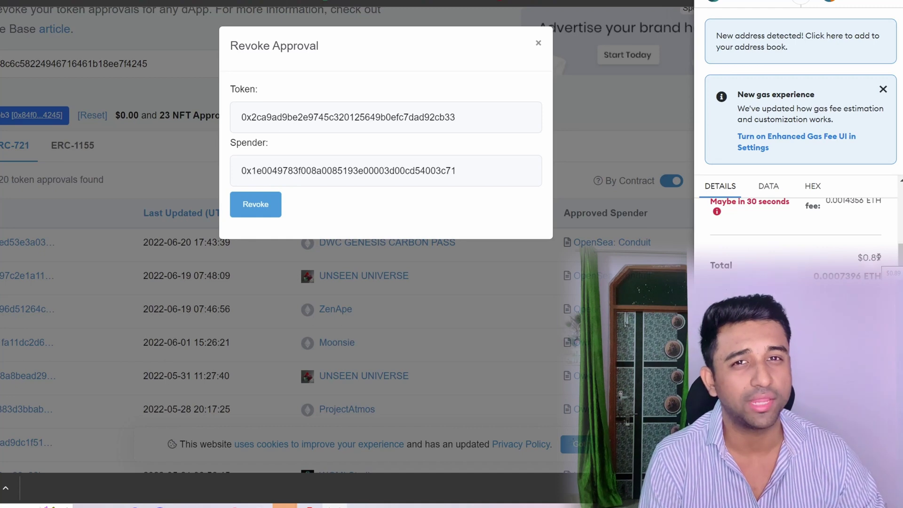
{"action": "scroll", "coordinate": [876, 257], "scroll_direction": "down", "scroll_amount": 2}
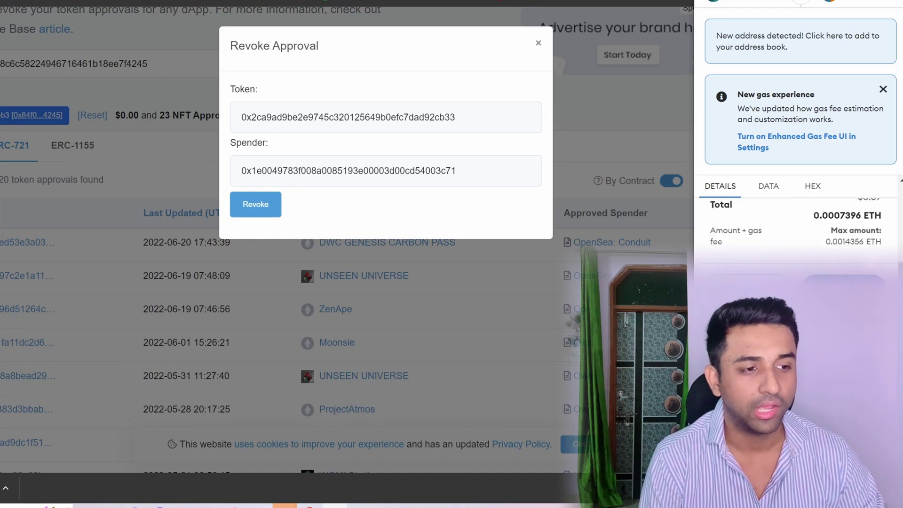
{"action": "left_click", "coordinate": [748, 281]}
{"action": "left_click", "coordinate": [541, 52]}
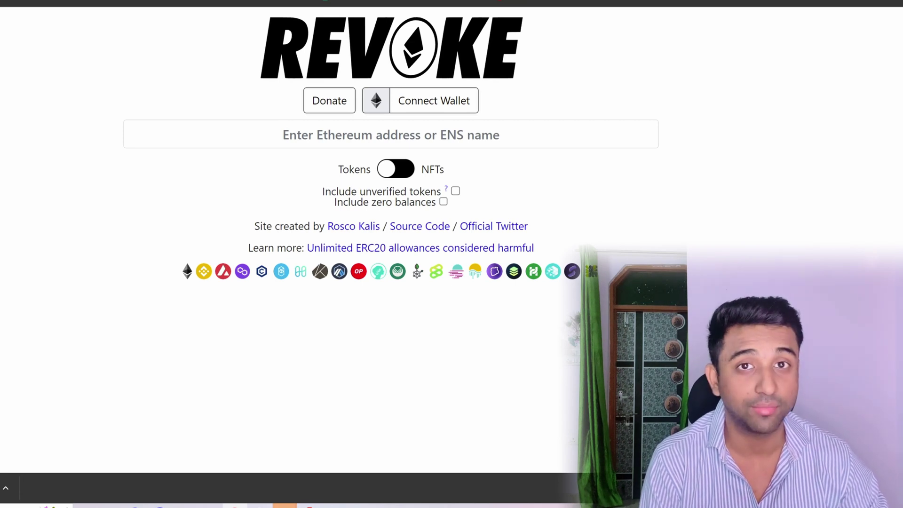
Connect MetaMask to Revoke.cash and include unverified tokens and zero balances in the allowance list
{"action": "left_click", "coordinate": [408, 110]}
{"action": "left_click", "coordinate": [419, 177]}
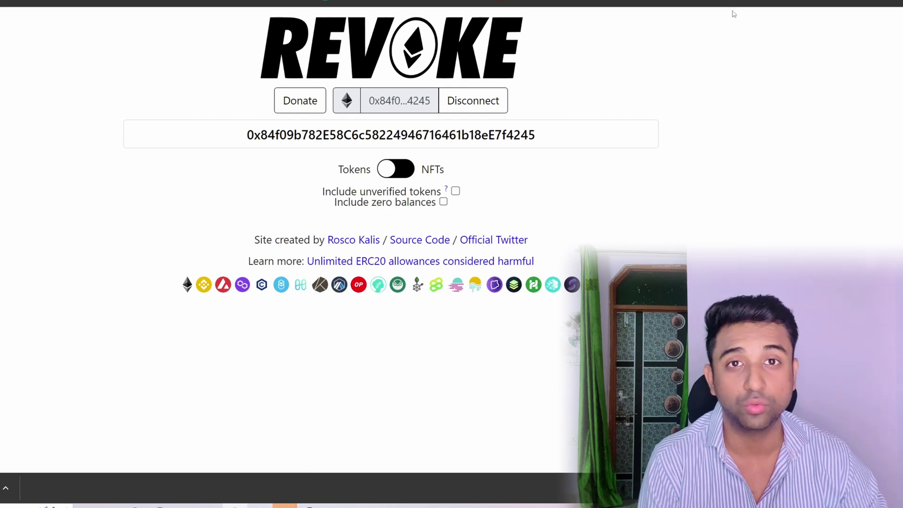
{"action": "left_click", "coordinate": [455, 191]}
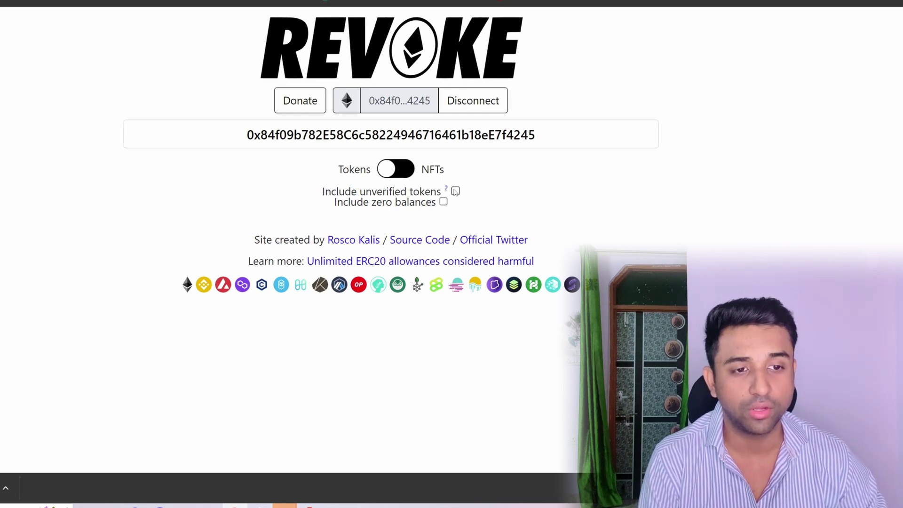
{"action": "left_click", "coordinate": [443, 202]}
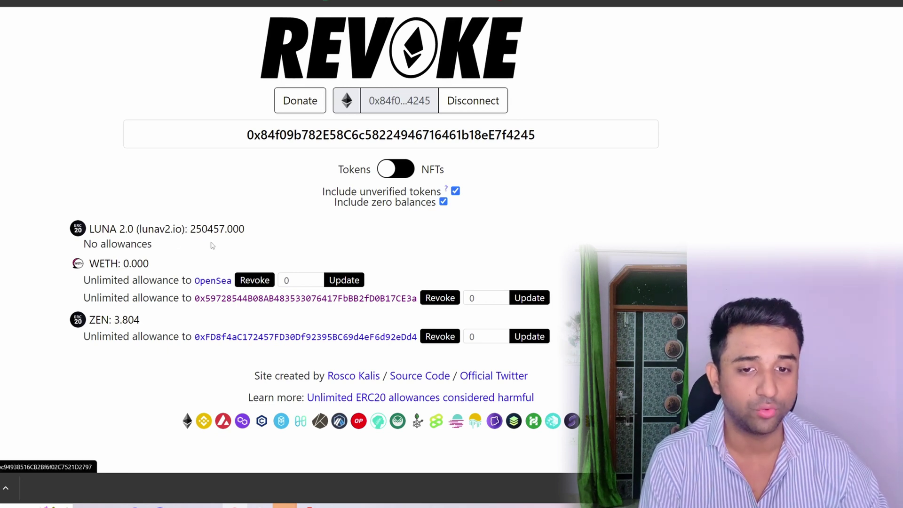
Start revoking WETH's unlimited allowance to OpenSea, sending the request to MetaMask
{"action": "left_click_drag", "start_coordinate": [147, 244], "coordinate": [101, 243]}
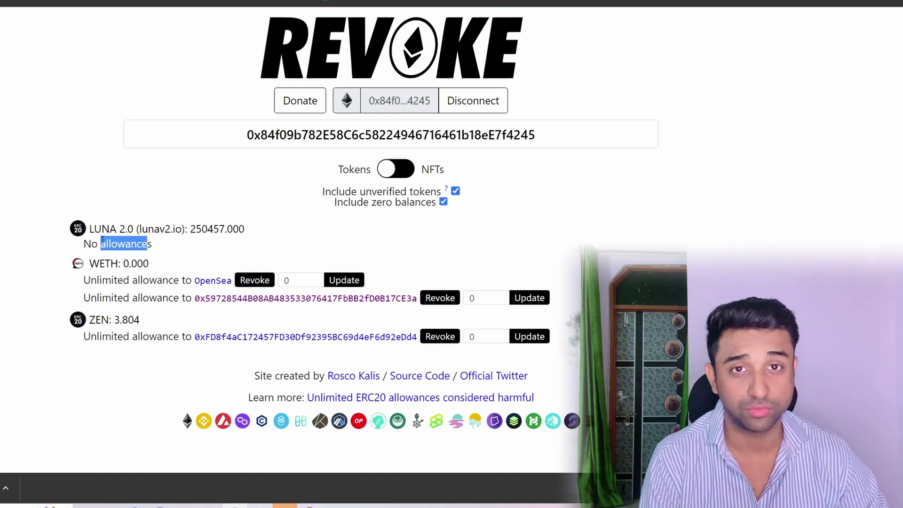
{"action": "left_click", "coordinate": [102, 240]}
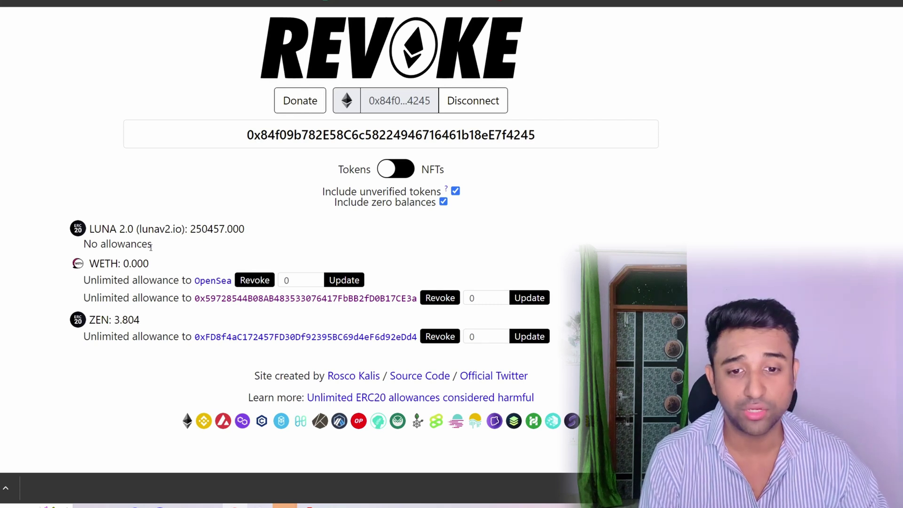
{"action": "left_click_drag", "start_coordinate": [82, 280], "coordinate": [163, 281]}
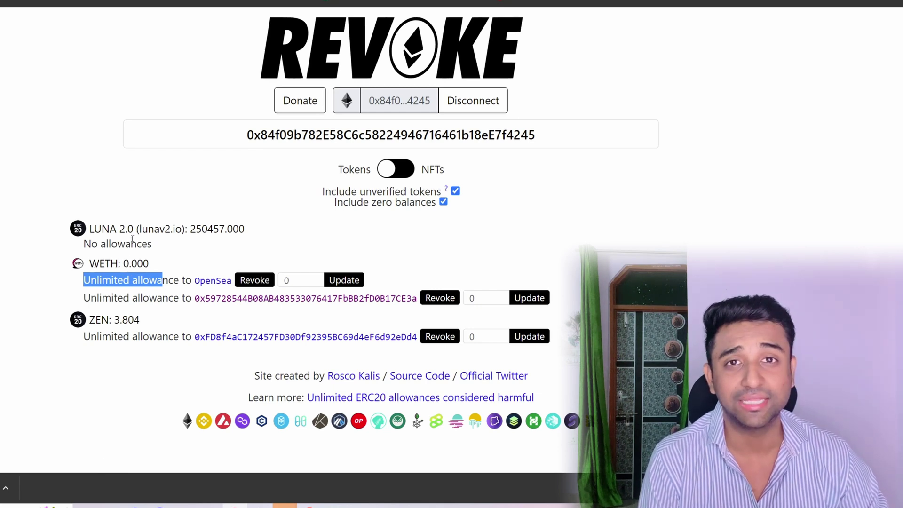
{"action": "left_click", "coordinate": [254, 280]}
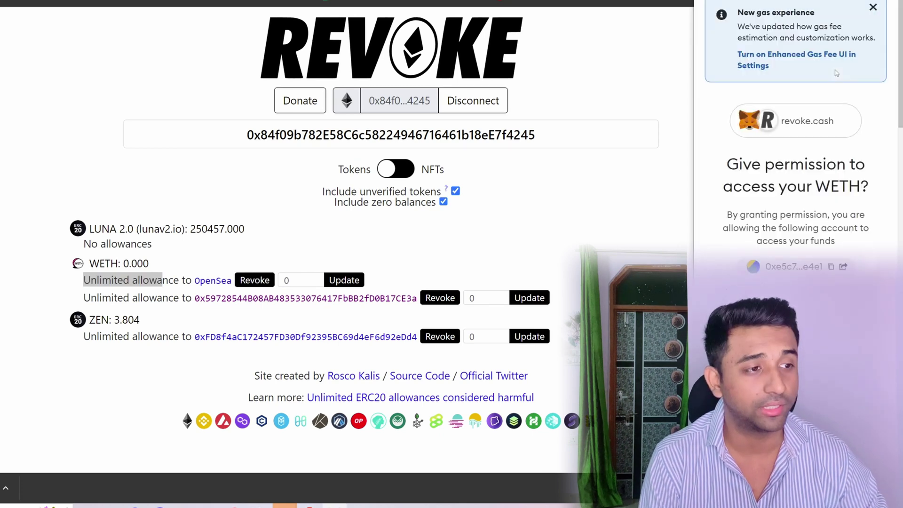
Leave the WETH revoke request unconfirmed and switch the allowance list from Tokens to NFTs
{"action": "scroll", "coordinate": [854, 174], "scroll_direction": "down", "scroll_amount": 4}
{"action": "scroll", "coordinate": [863, 236], "scroll_direction": "down", "scroll_amount": 5}
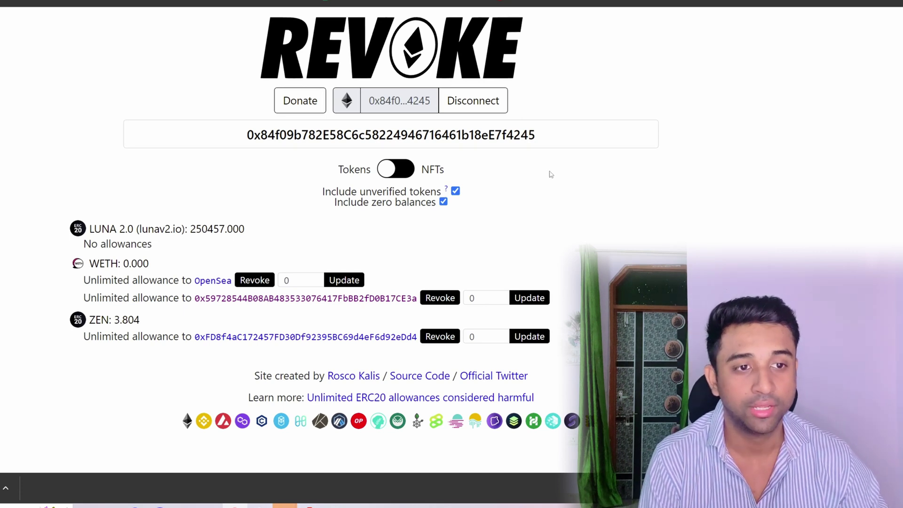
{"action": "left_click", "coordinate": [395, 168]}
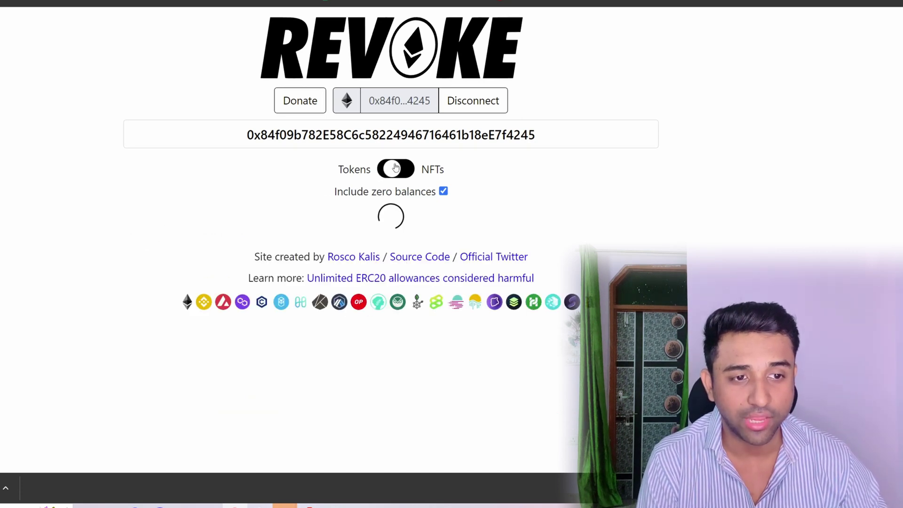